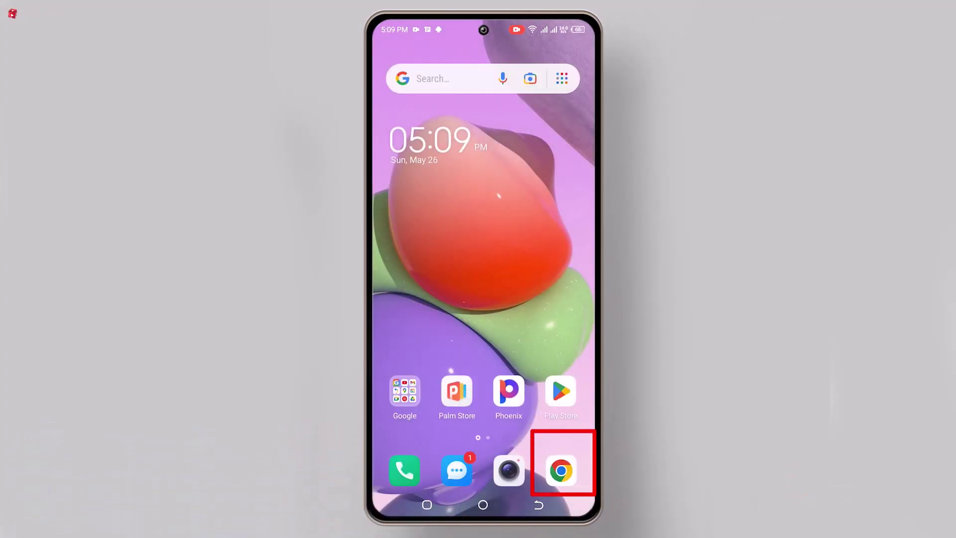
Launch Chrome and search for 'whatsapp apk' using the suggested query.
left_click(560, 470)
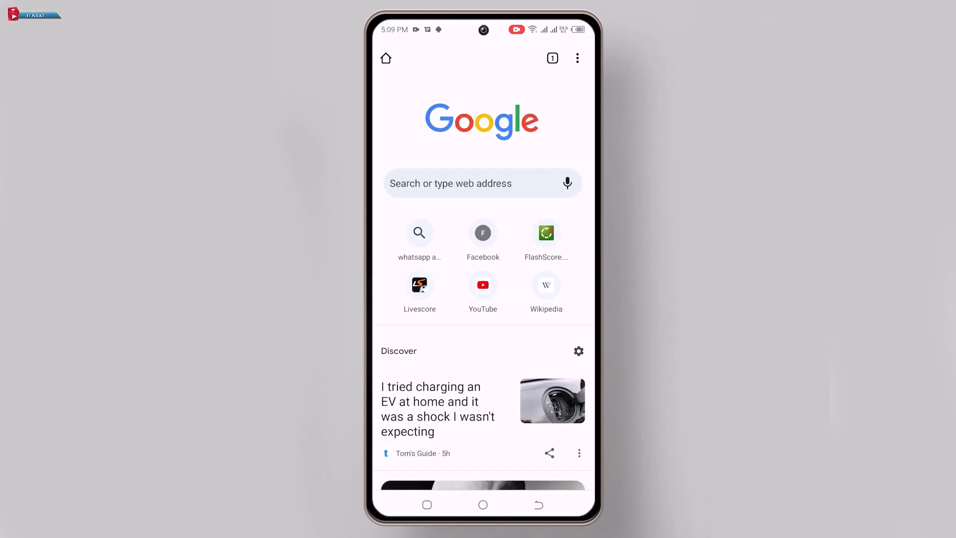
left_click(470, 183)
type("w")
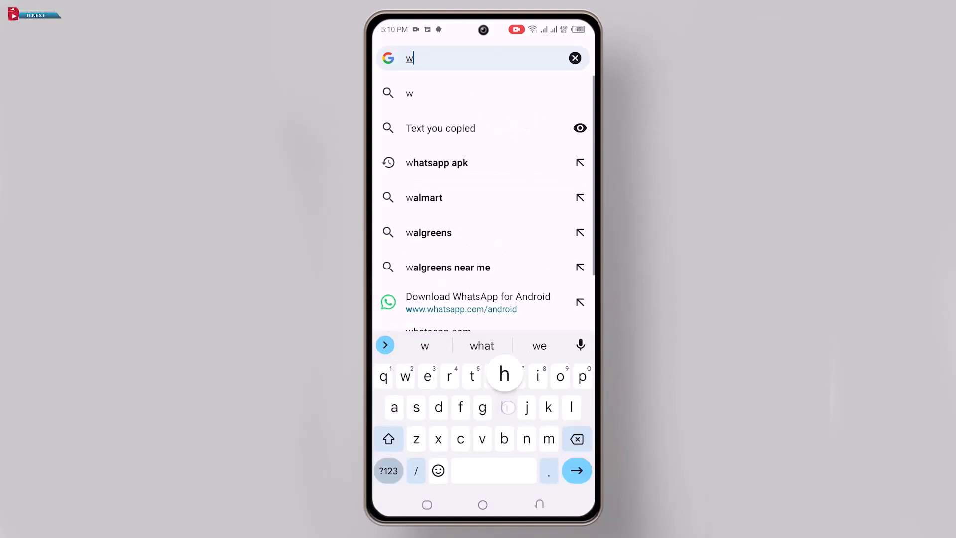
type("hatsapp apk")
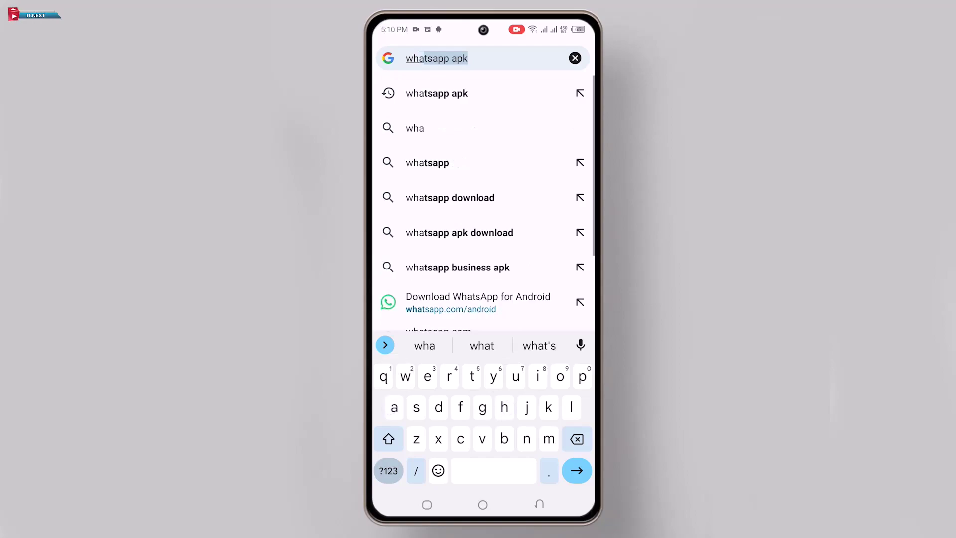
left_click(467, 59)
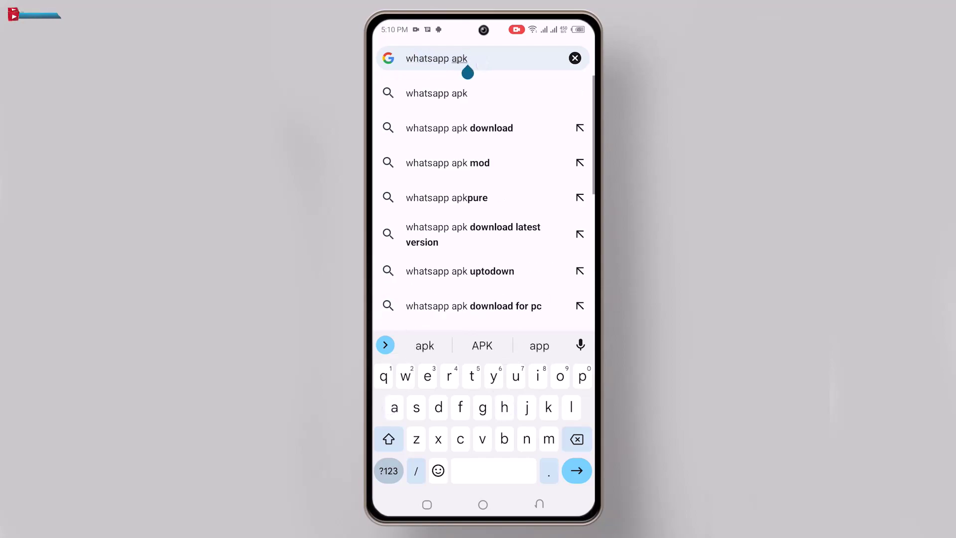
left_click(576, 471)
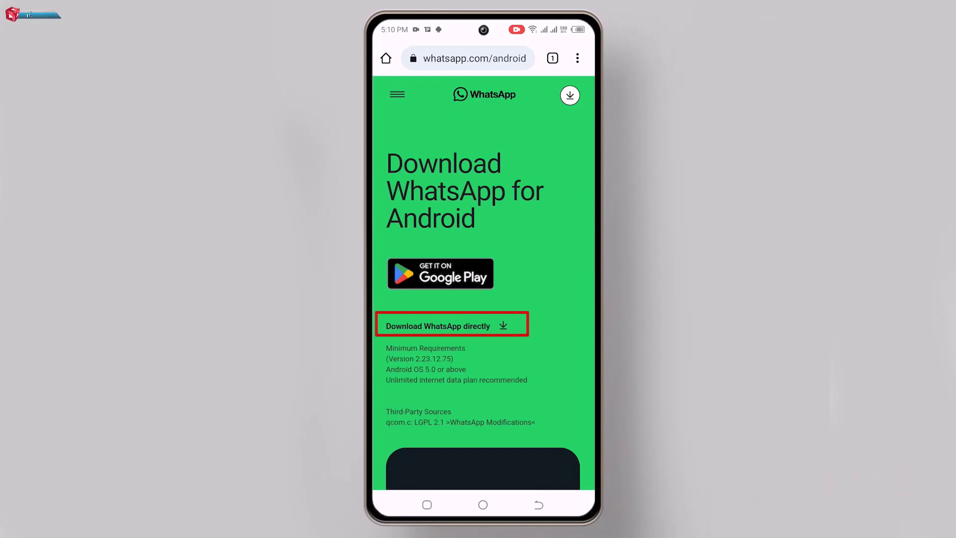
Download WhatsApp.apk directly despite the harmful-file warning and view its download details.
left_click(495, 324)
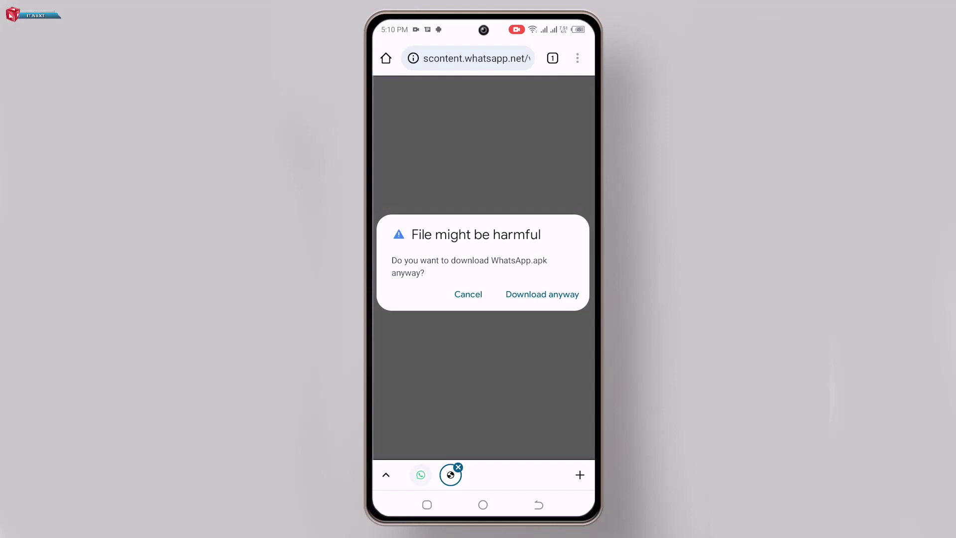
left_click(542, 294)
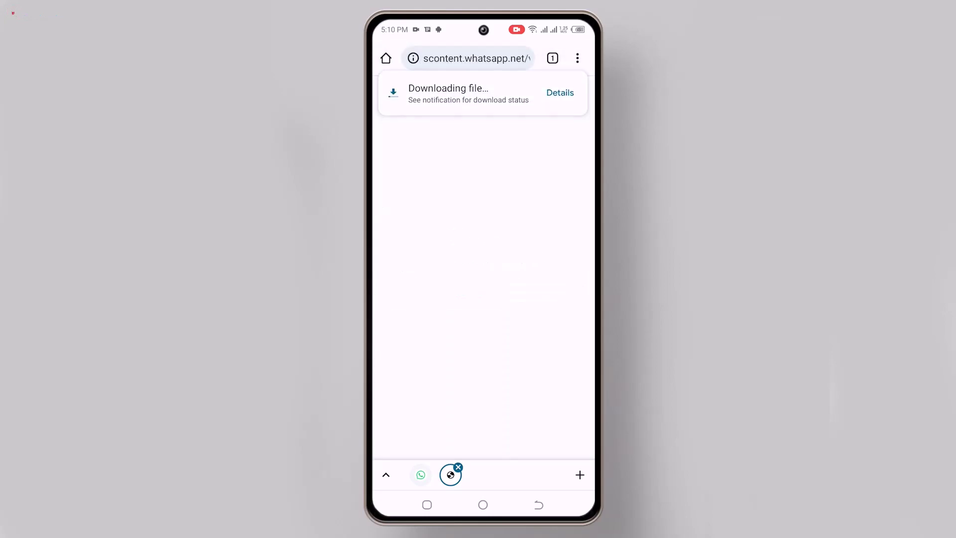
left_click(560, 93)
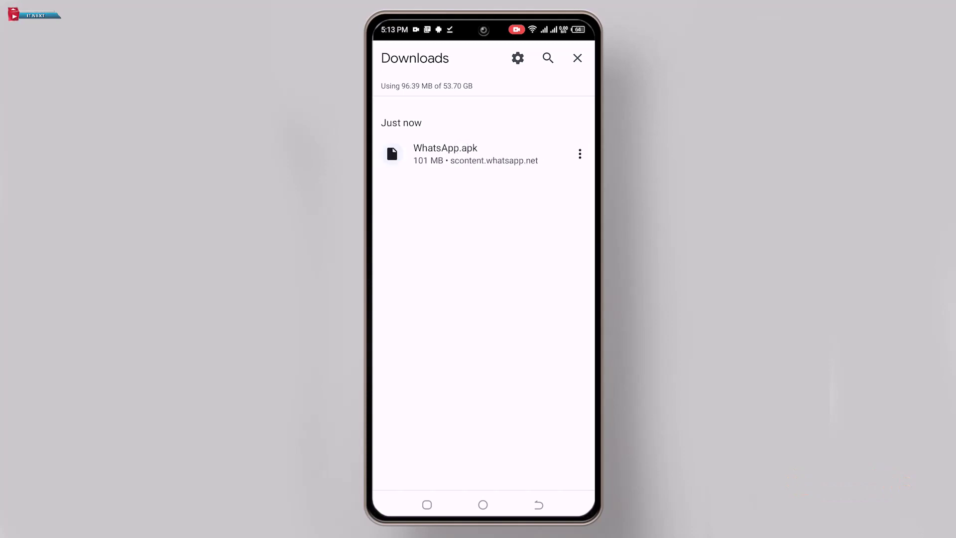
Open the downloaded WhatsApp.apk from Downloads to start installing it.
left_click(471, 154)
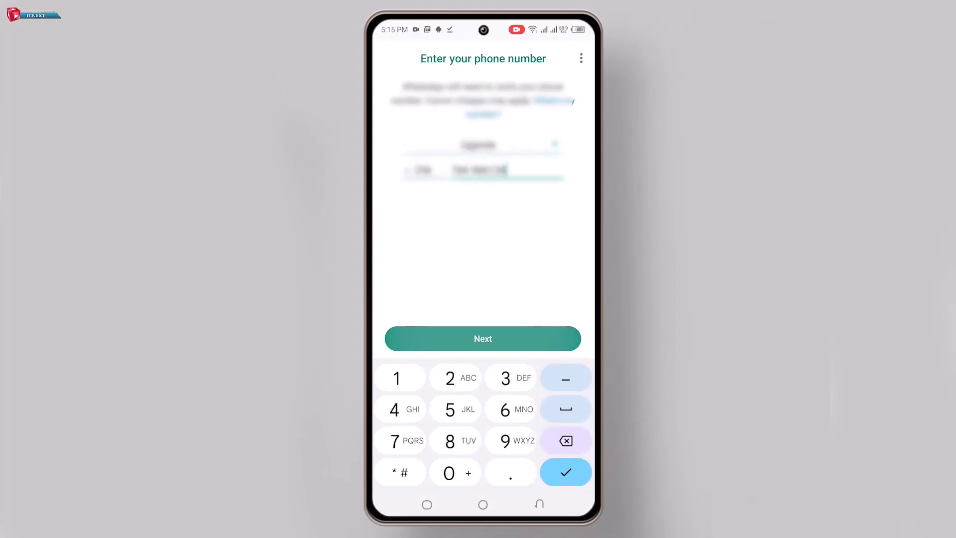
Submit the phone number for verification and allow WhatsApp access to media files.
left_click(542, 290)
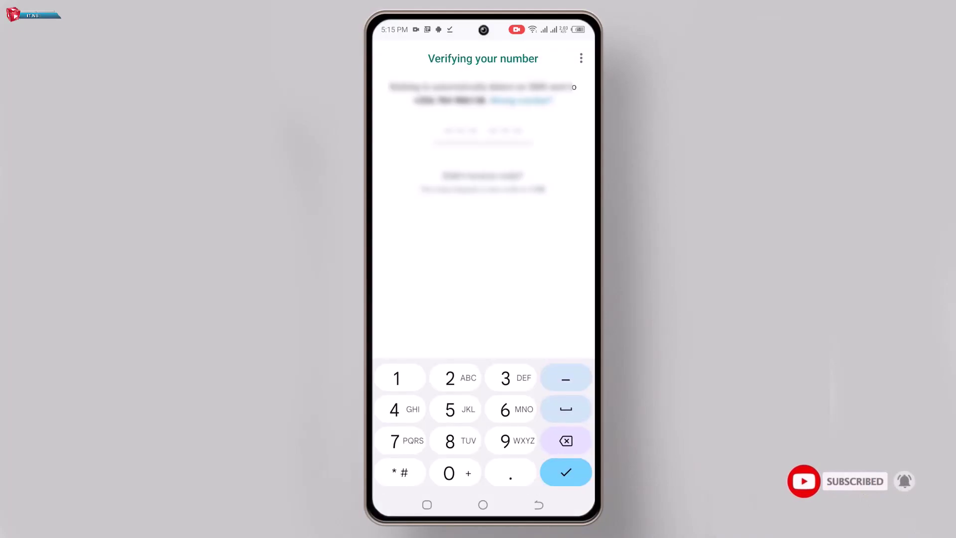
left_click(482, 436)
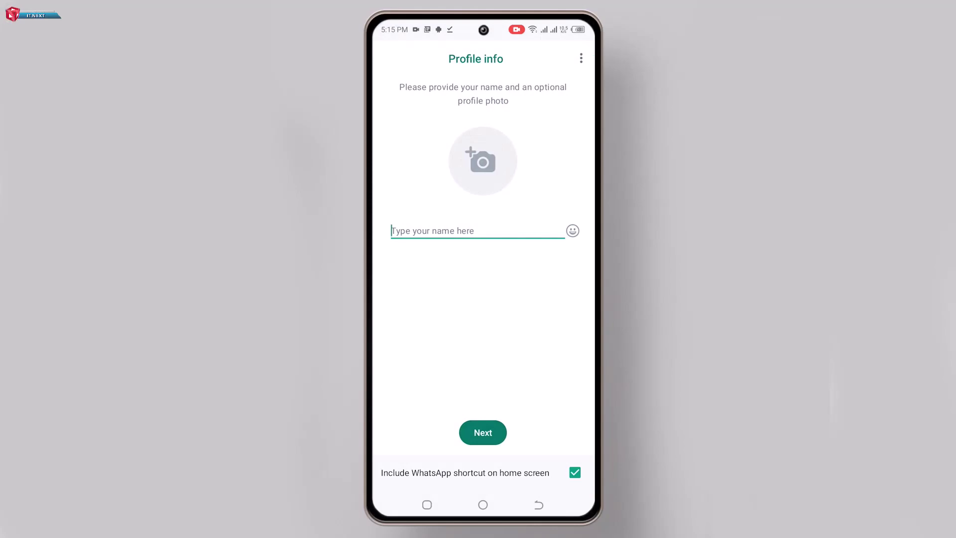
type("Ma")
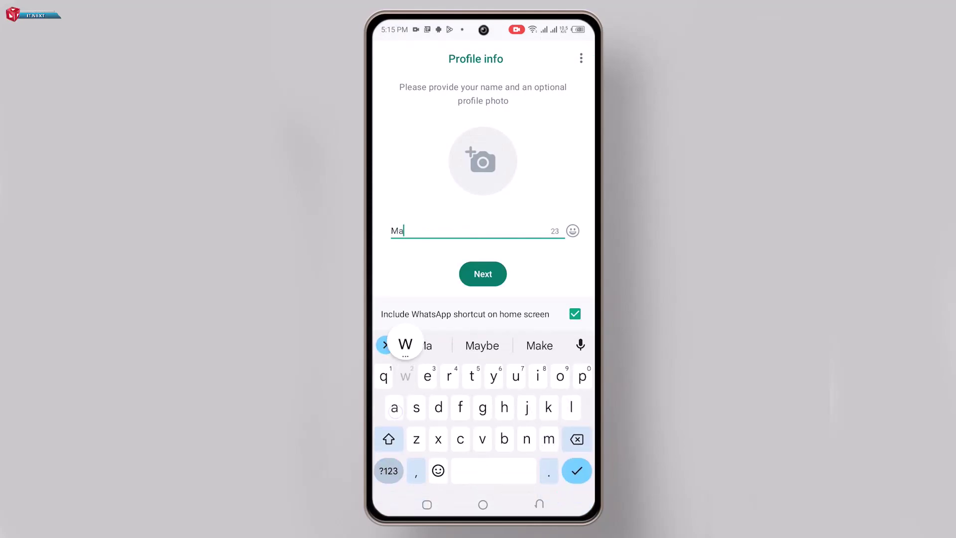
type("wo")
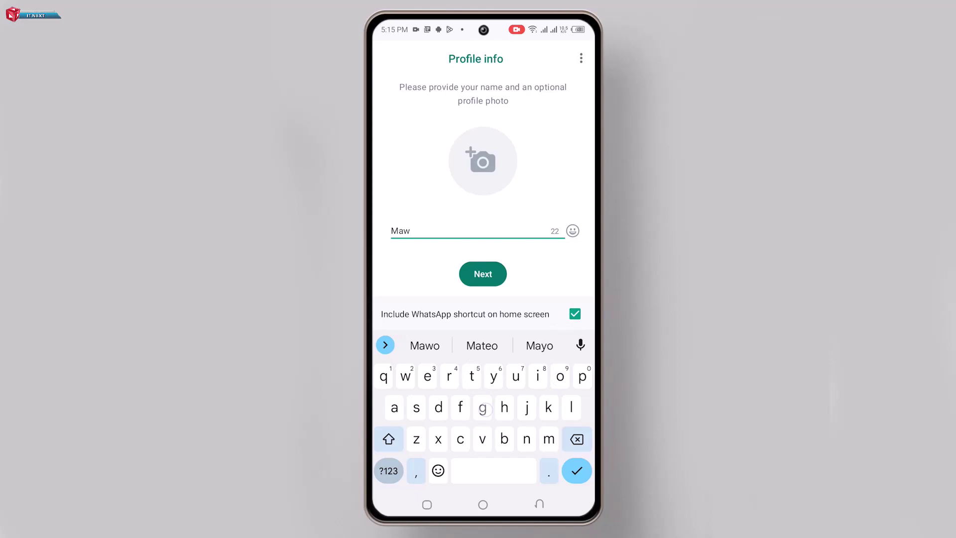
type("gola ")
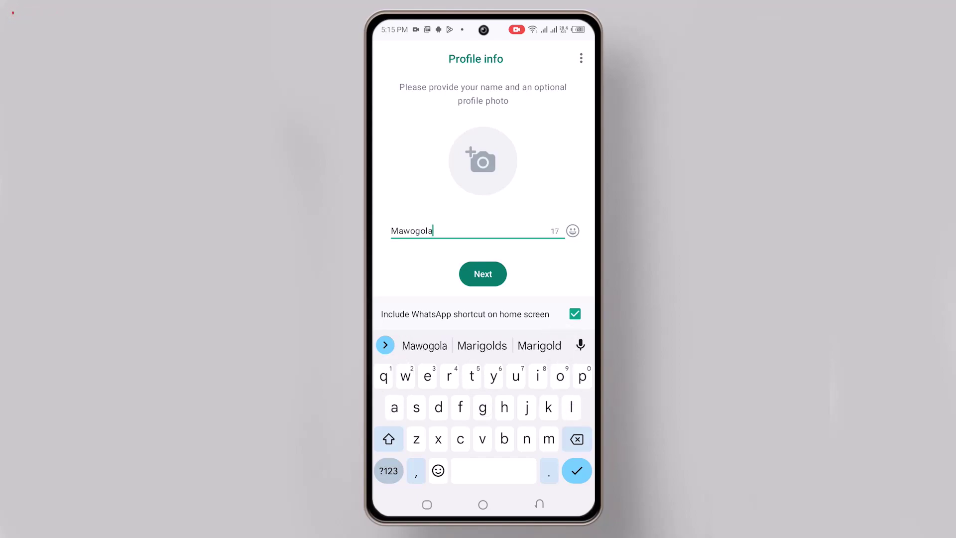
type("Ph")
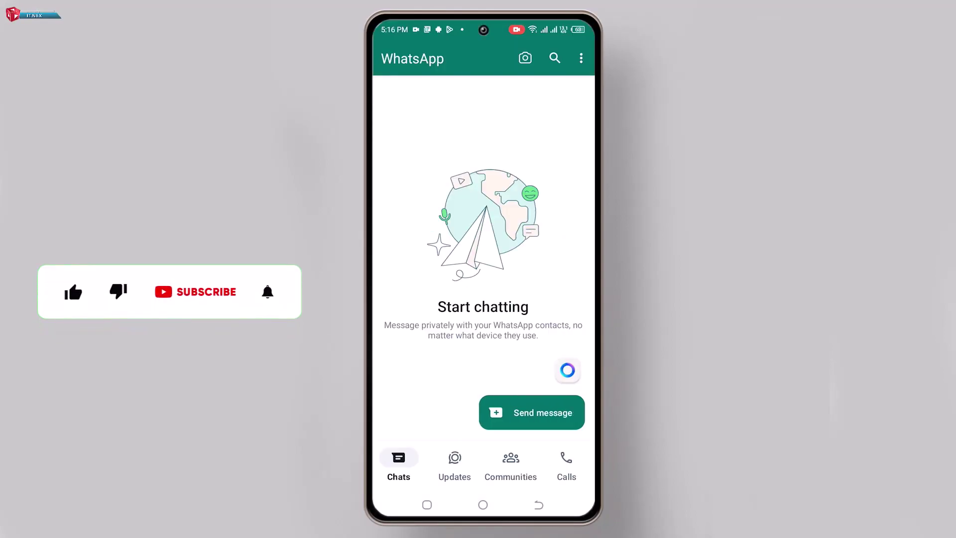